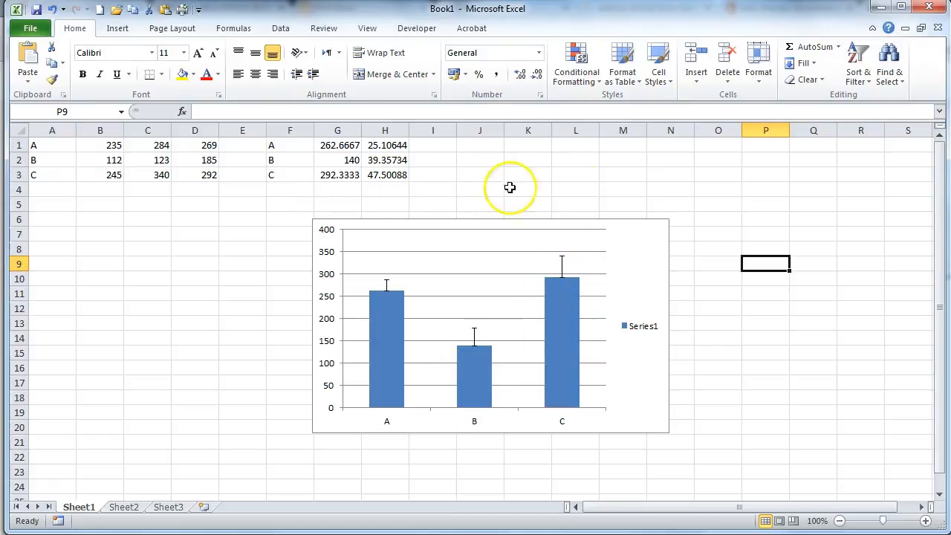
Step: Add a chart title above the bar chart
{"action": "left_click", "coordinate": [640, 233]}
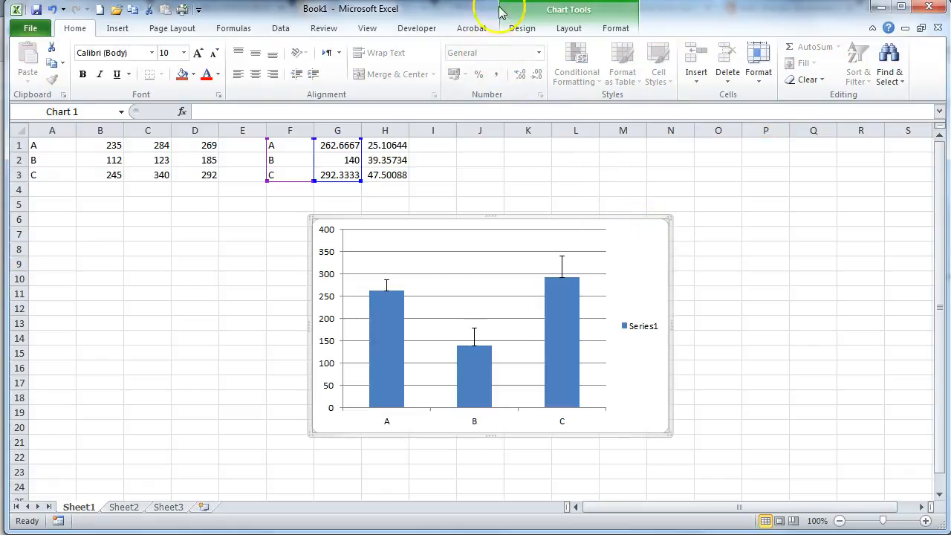
{"action": "left_click", "coordinate": [568, 31]}
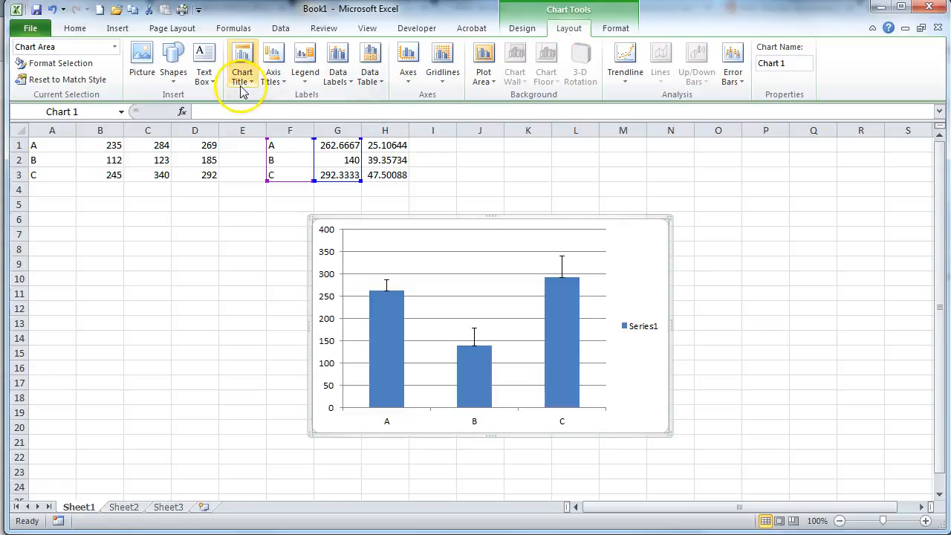
{"action": "left_click", "coordinate": [304, 84]}
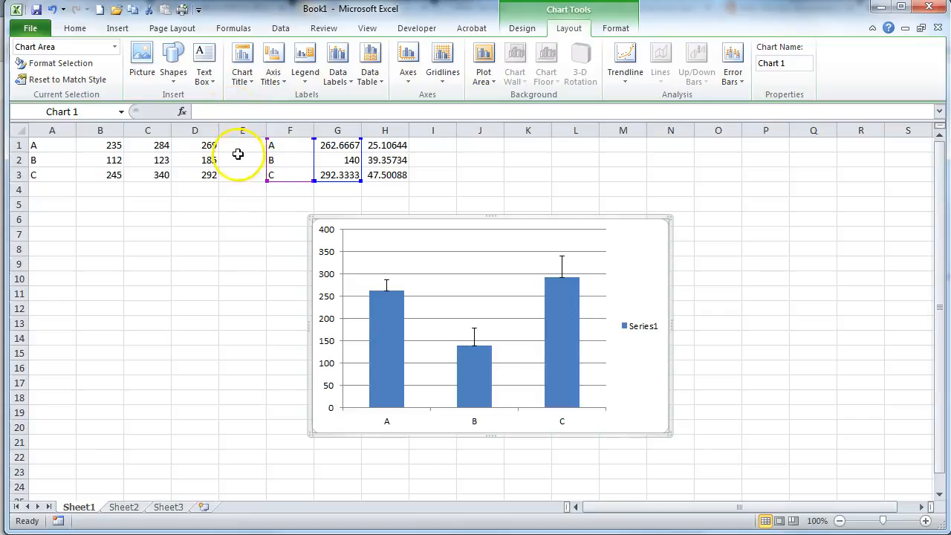
{"action": "left_click", "coordinate": [252, 85]}
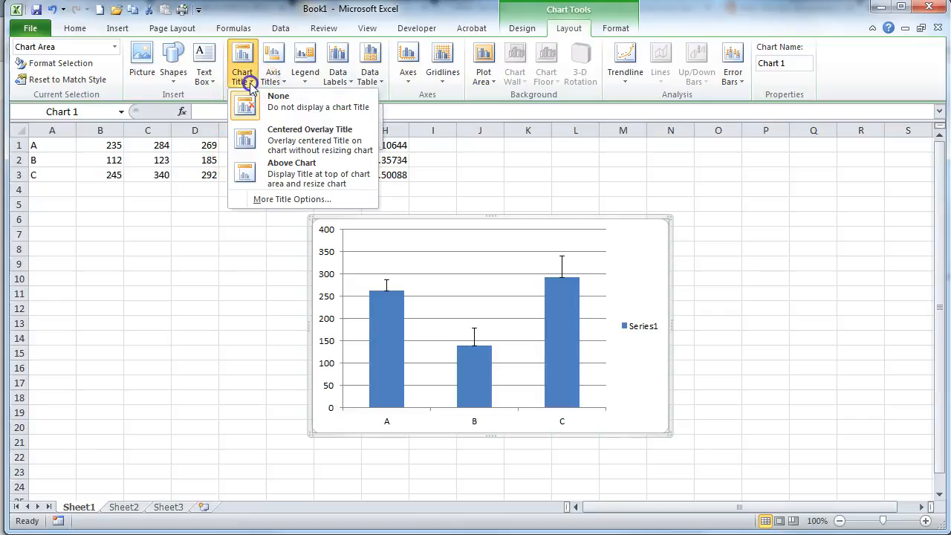
{"action": "left_click", "coordinate": [259, 180]}
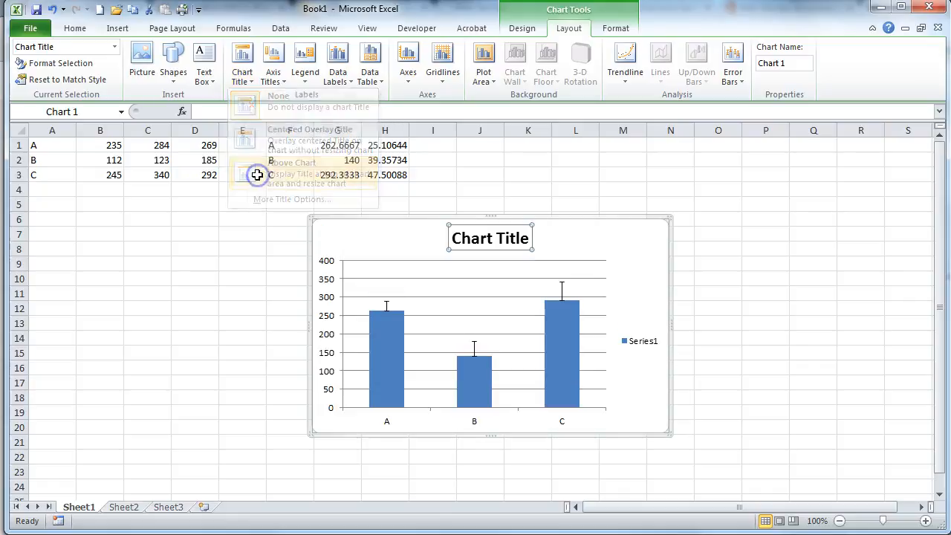
Step: Replace the chart title's placeholder text with "My new graph"
{"action": "double_click", "coordinate": [487, 240]}
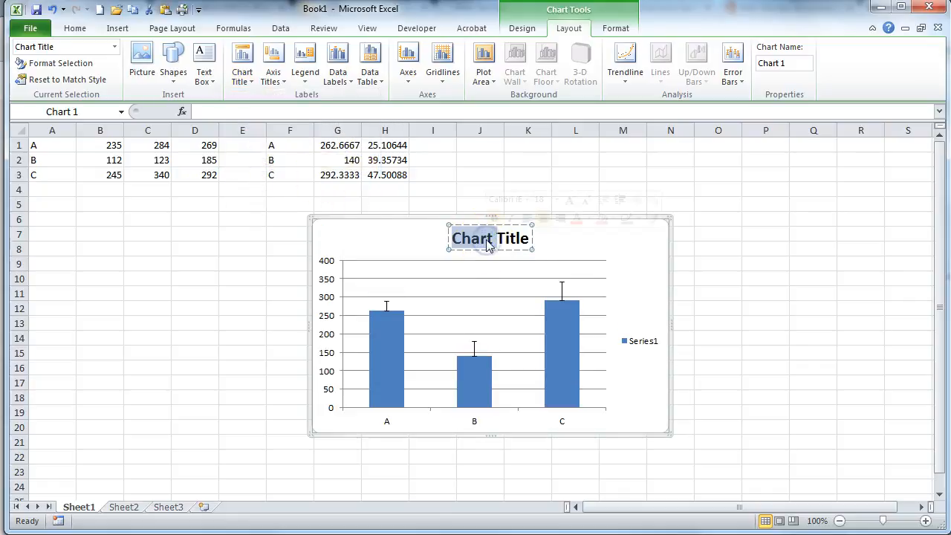
{"action": "key", "text": "Delete"}
{"action": "key", "text": "Delete"}
{"action": "key", "text": "Delete"}
{"action": "key", "text": "Delete"}
{"action": "key", "text": "Delete"}
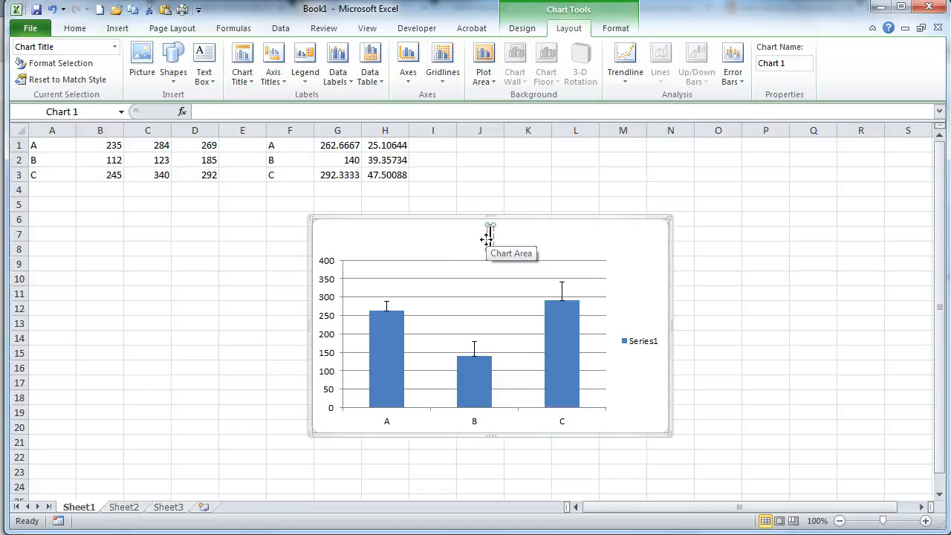
{"action": "type", "text": "My"}
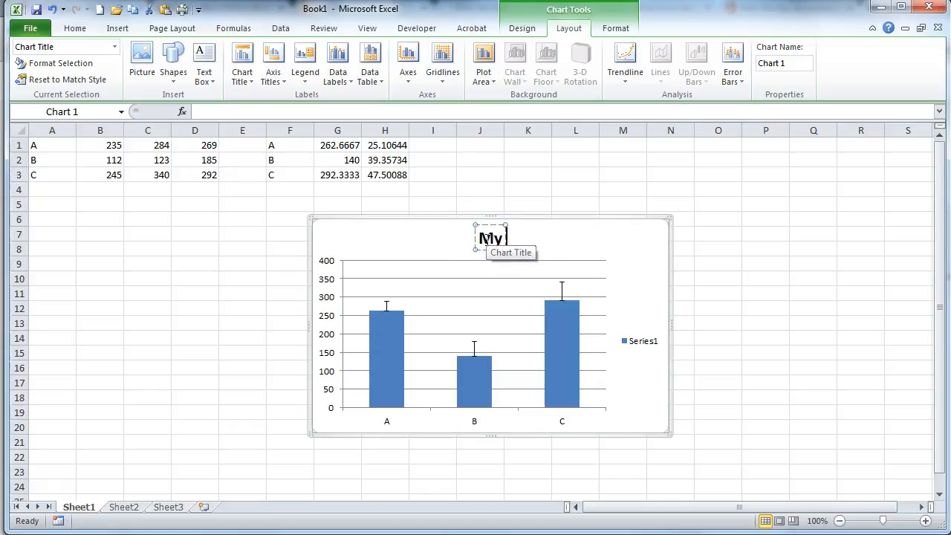
{"action": "type", "text": " new graph"}
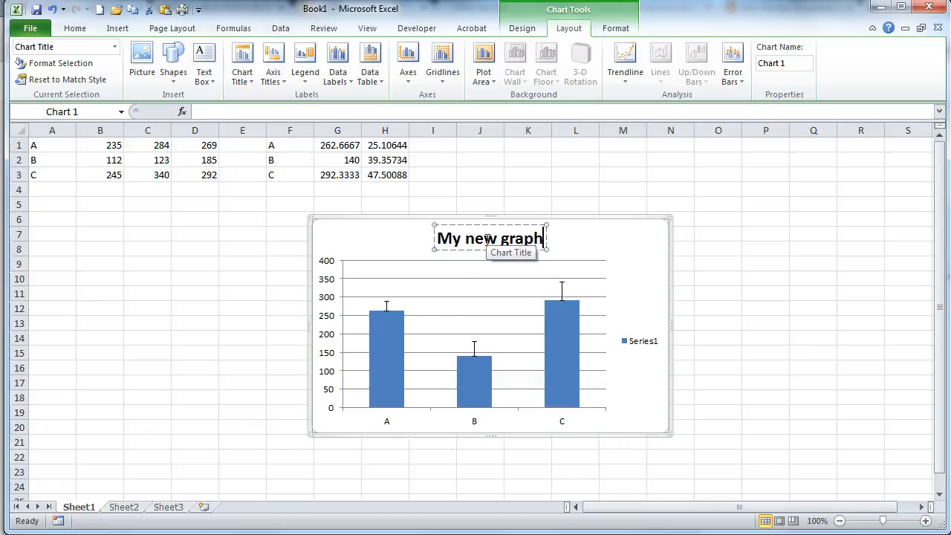
{"action": "left_click", "coordinate": [608, 189]}
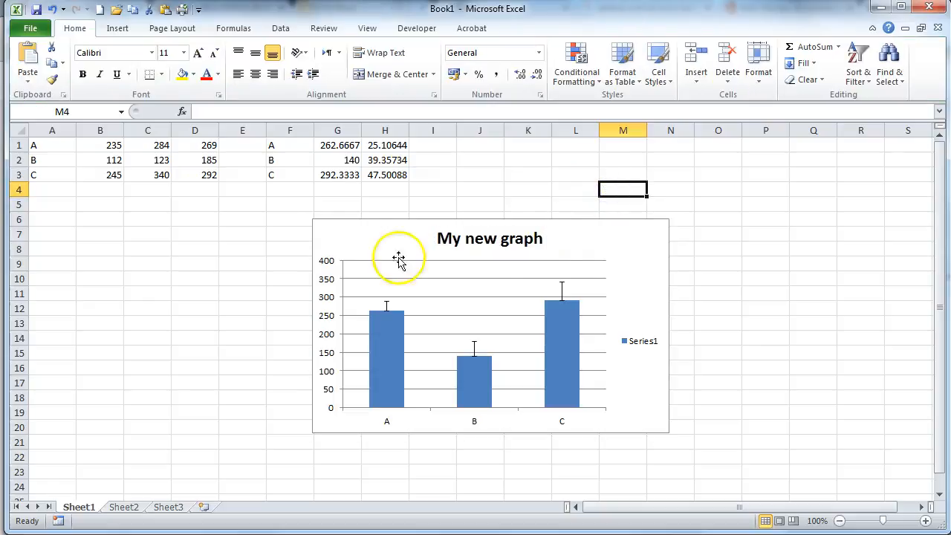
Step: Add a primary horizontal axis title below the chart's category axis
{"action": "left_click", "coordinate": [639, 232]}
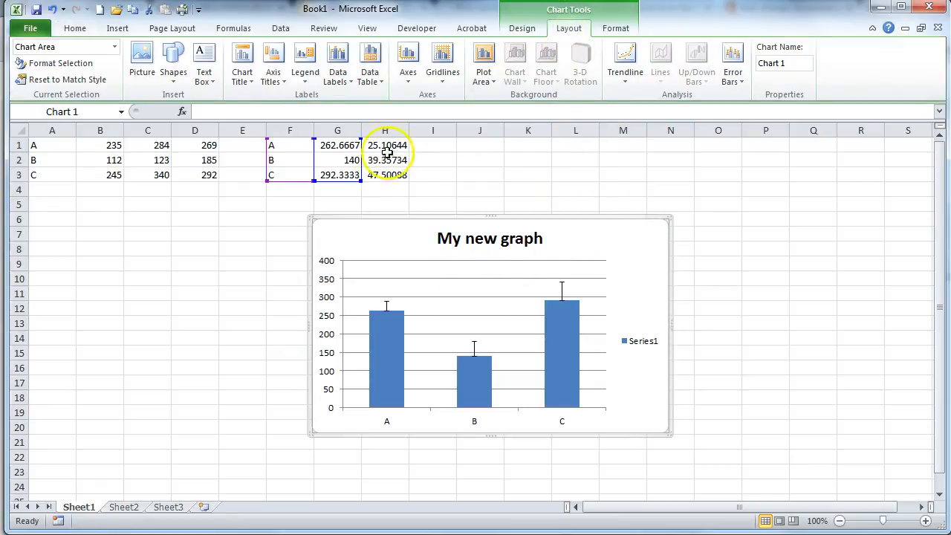
{"action": "left_click", "coordinate": [272, 59]}
{"action": "left_click", "coordinate": [287, 103]}
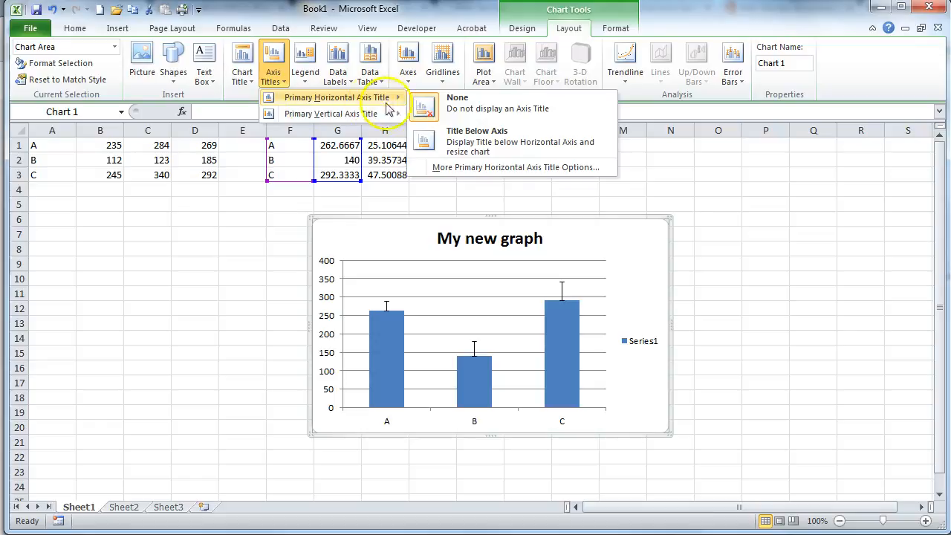
{"action": "left_click", "coordinate": [425, 143]}
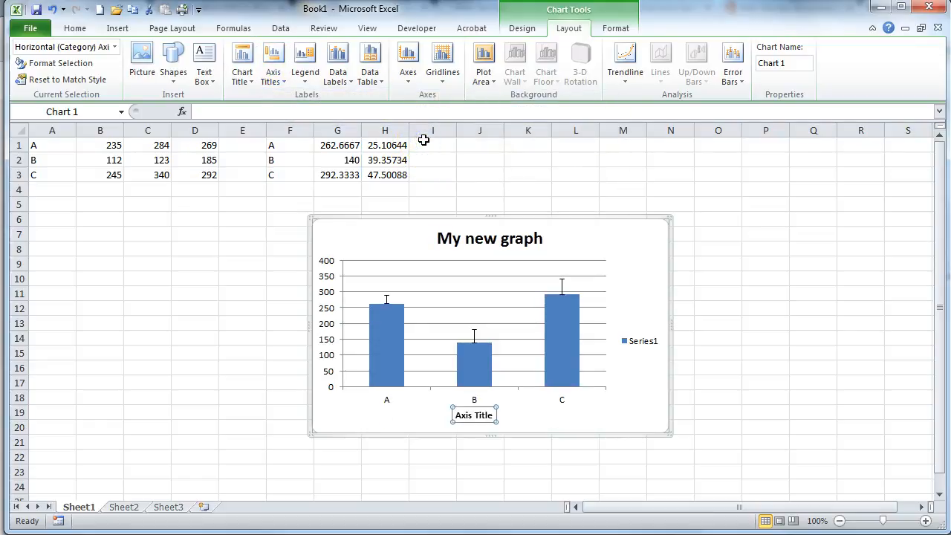
Step: Add a rotated title to the chart's primary vertical axis
{"action": "left_click", "coordinate": [278, 87]}
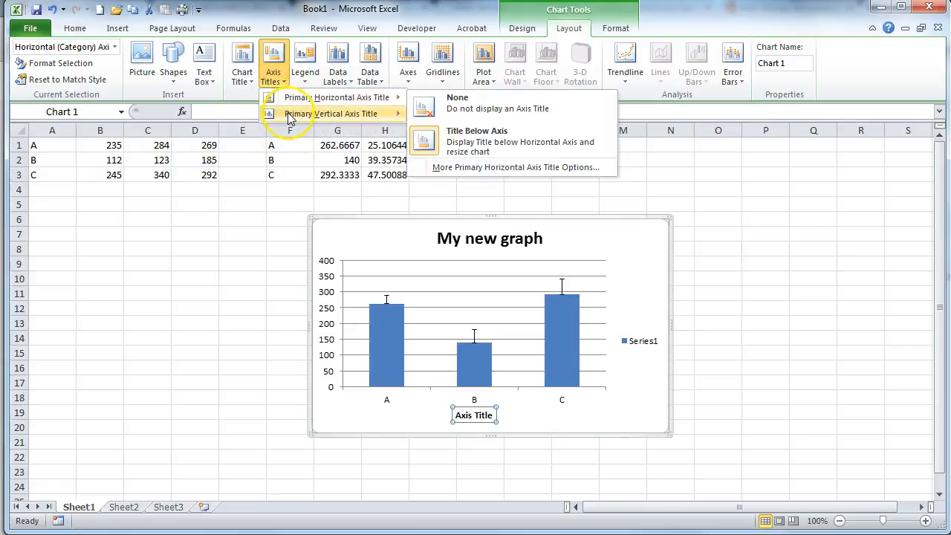
{"action": "left_click", "coordinate": [287, 113]}
{"action": "left_click", "coordinate": [429, 119]}
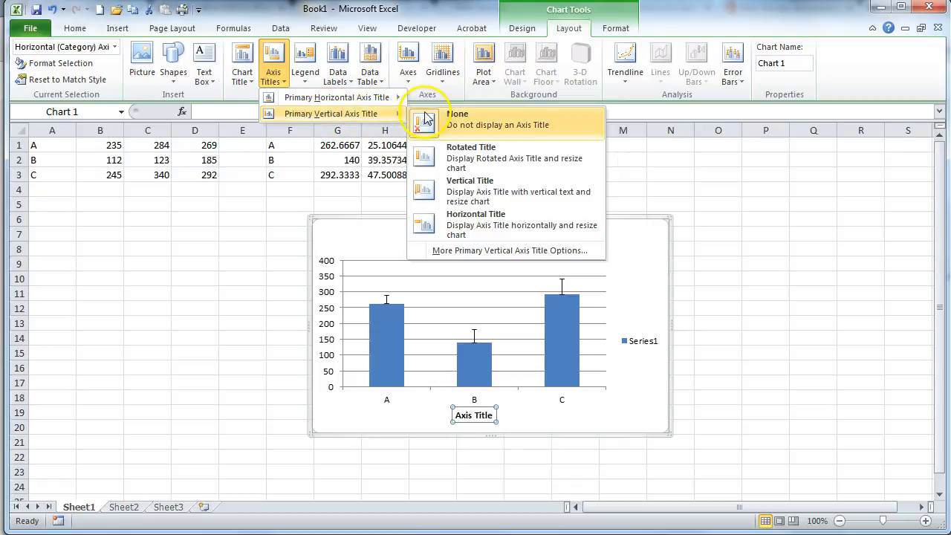
{"action": "left_click", "coordinate": [430, 157]}
{"action": "left_click", "coordinate": [378, 238]}
{"action": "left_click", "coordinate": [320, 330]}
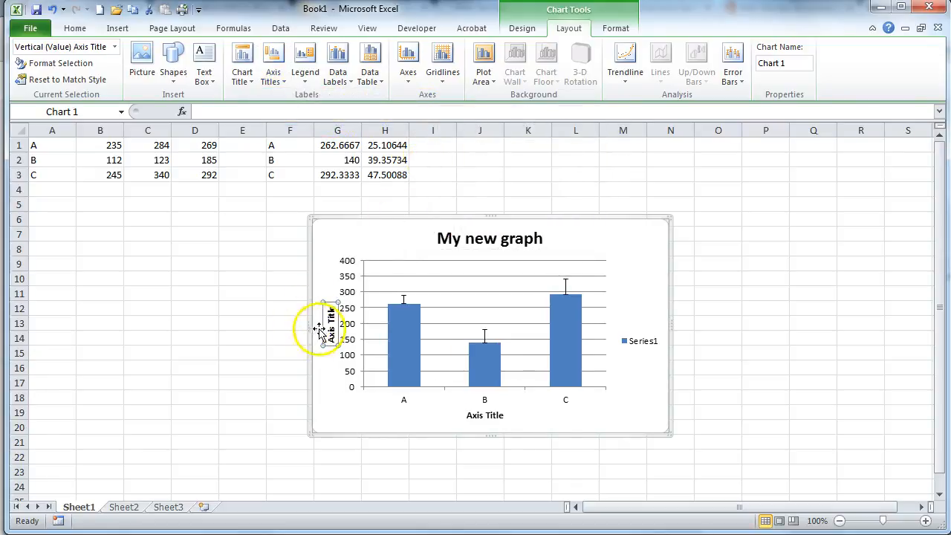
Step: Replace the horizontal axis title's placeholder text with "samples A to B"
{"action": "left_click", "coordinate": [473, 417]}
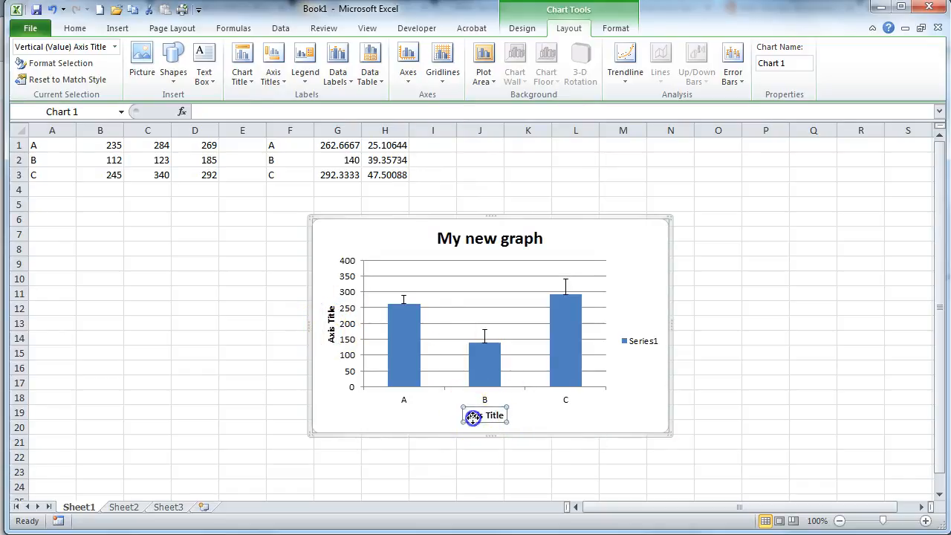
{"action": "double_click", "coordinate": [473, 418]}
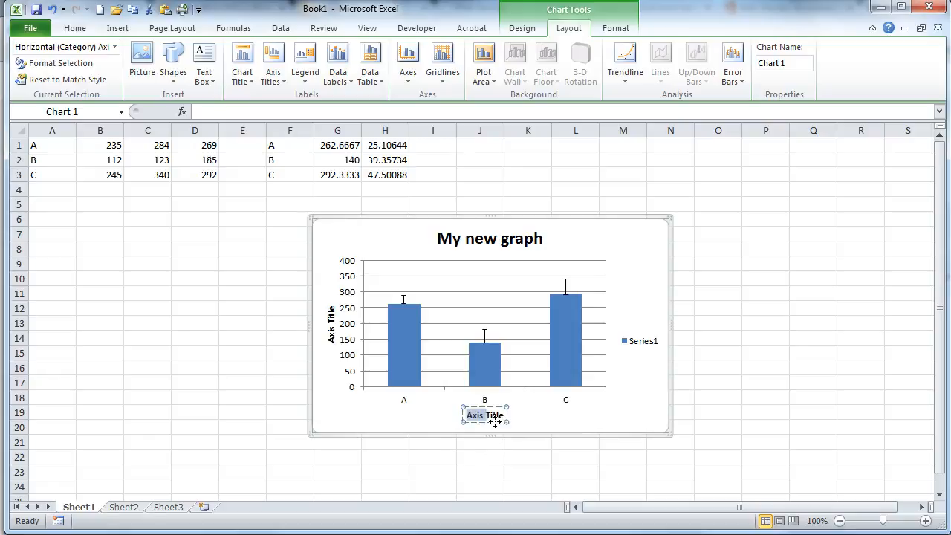
{"action": "key", "text": "BackSpace"}
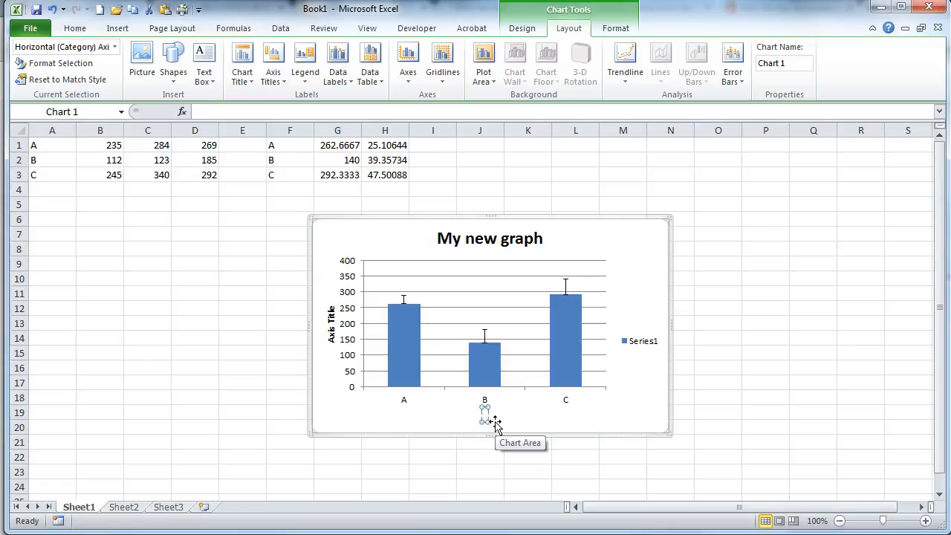
{"action": "type", "text": "ample"}
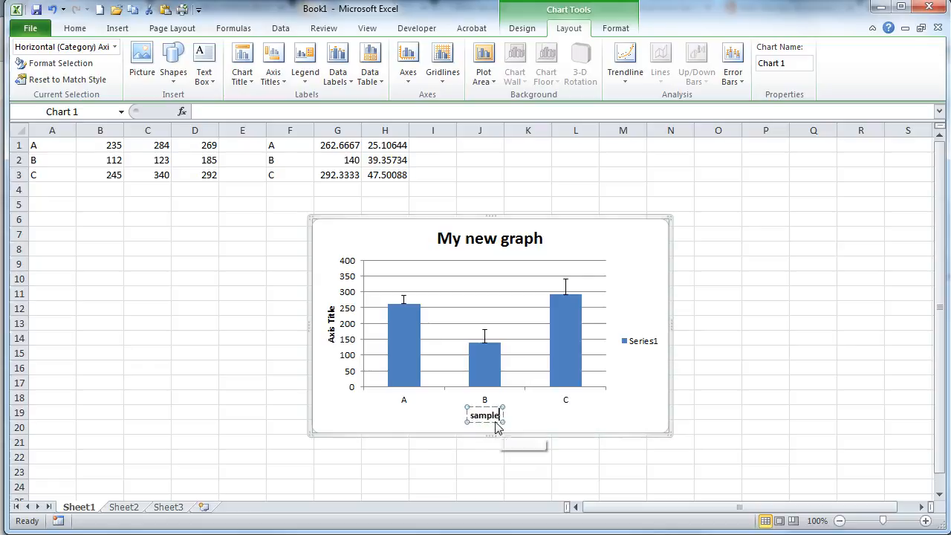
{"action": "type", "text": "s A to B"}
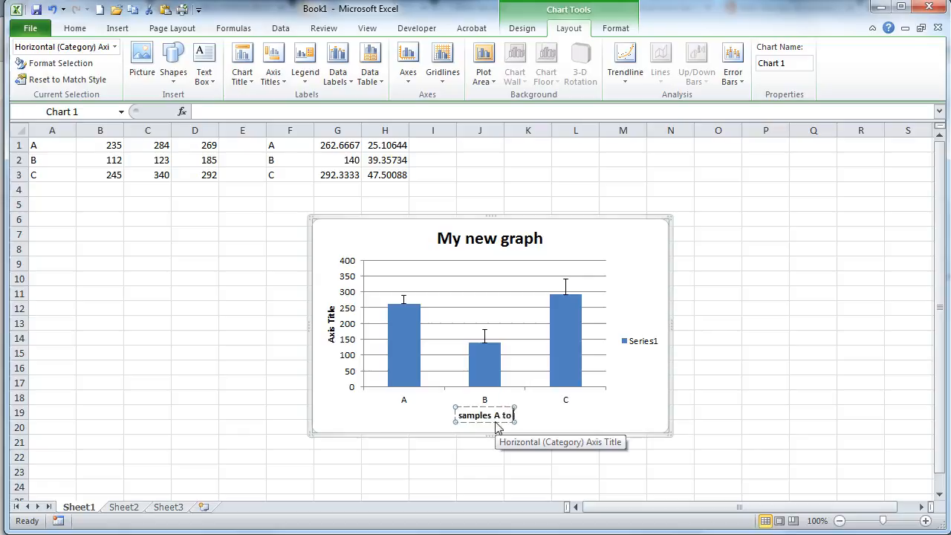
Step: Replace the vertical axis title's placeholder text with "Signal"
{"action": "double_click", "coordinate": [332, 325]}
{"action": "left_click", "coordinate": [820, 474]}
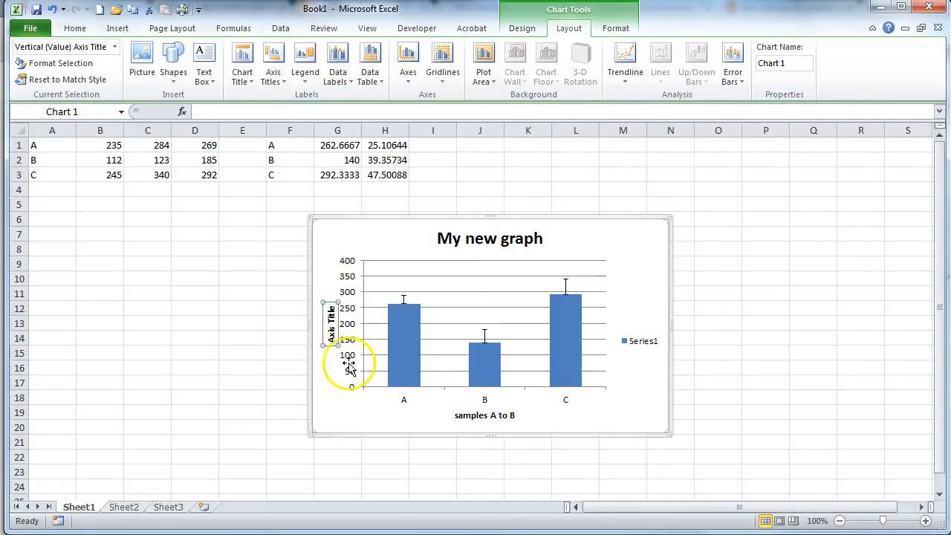
{"action": "double_click", "coordinate": [328, 323]}
{"action": "key", "text": "BackSpace"}
{"action": "key", "text": "BackSpace"}
{"action": "key", "text": "BackSpace"}
{"action": "key", "text": "BackSpace"}
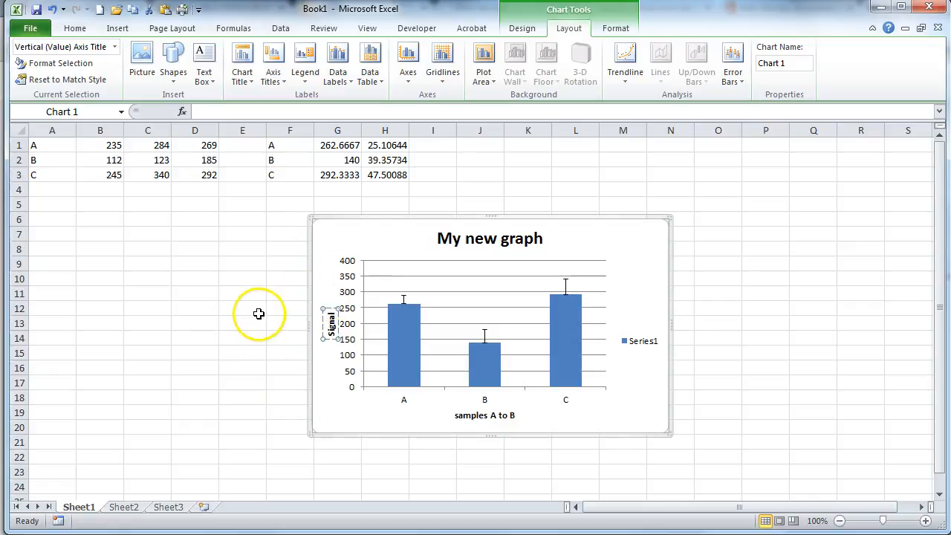
{"action": "left_click", "coordinate": [195, 292]}
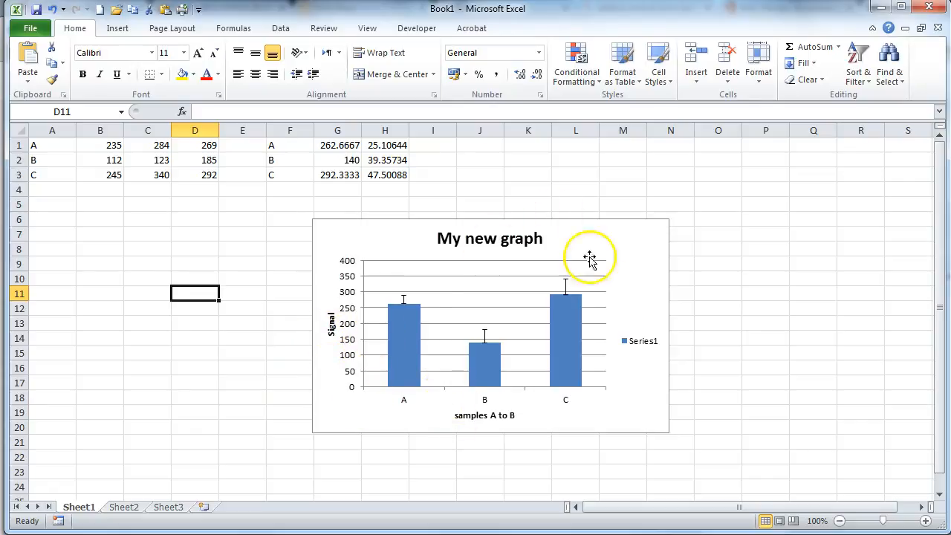
Step: Delete the chart's legend and undo the deletion
{"action": "left_click", "coordinate": [638, 343]}
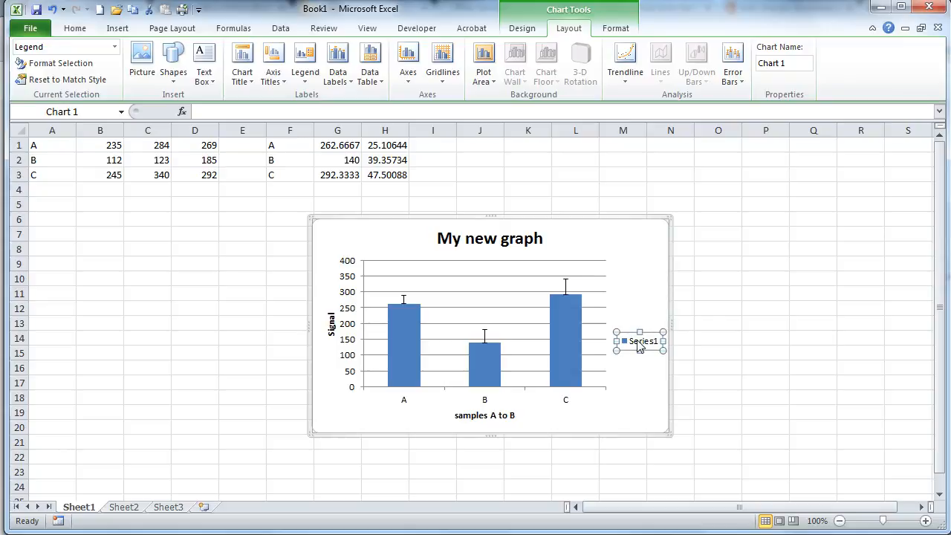
{"action": "left_click", "coordinate": [628, 355]}
{"action": "left_click", "coordinate": [630, 341]}
{"action": "key", "text": "Delete"}
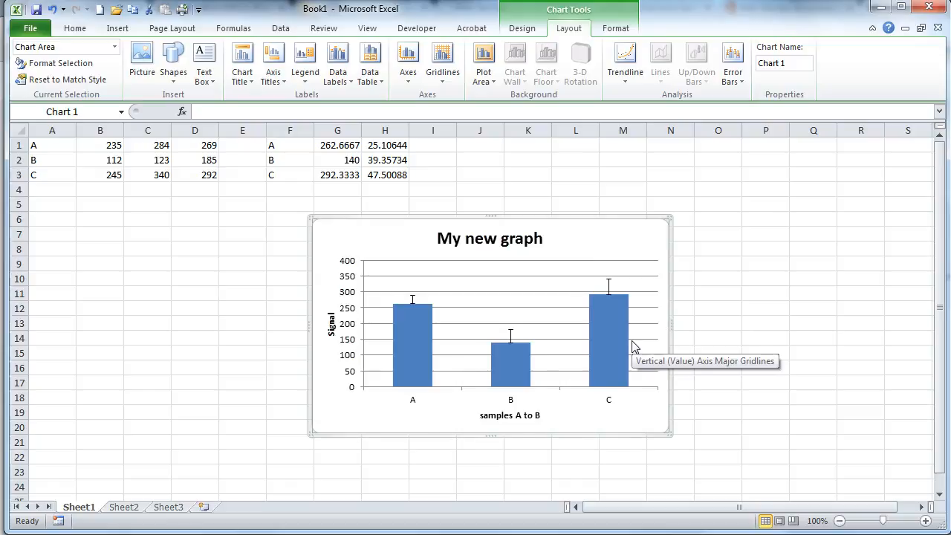
{"action": "key", "text": "ctrl+z"}
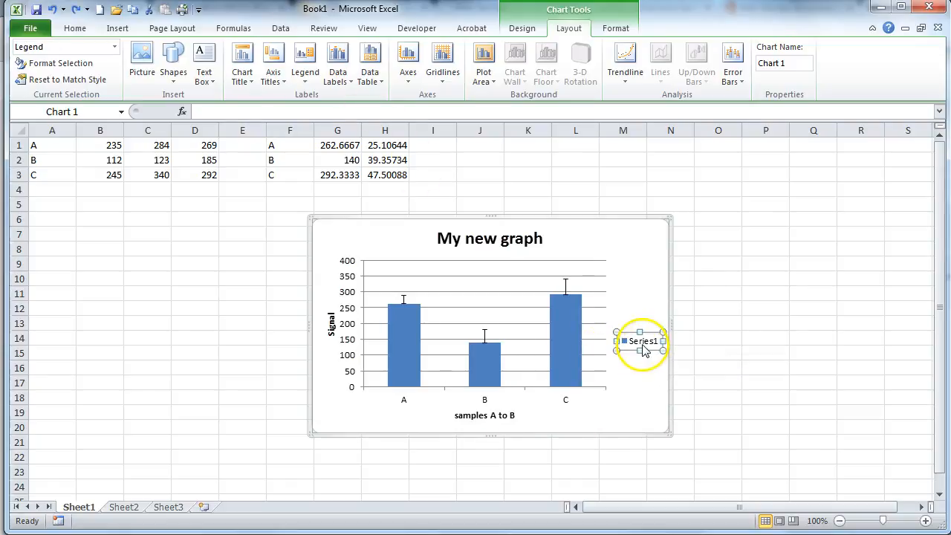
Step: Rename the legend's Series1 entry to "items" by editing the series name in the chart's data source
{"action": "left_click", "coordinate": [643, 348]}
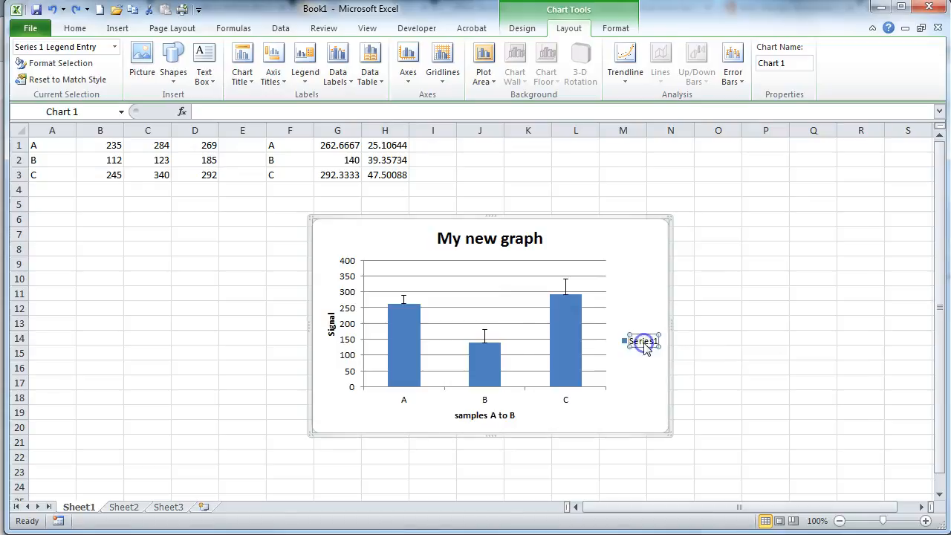
{"action": "double_click", "coordinate": [644, 348]}
{"action": "left_click", "coordinate": [828, 466]}
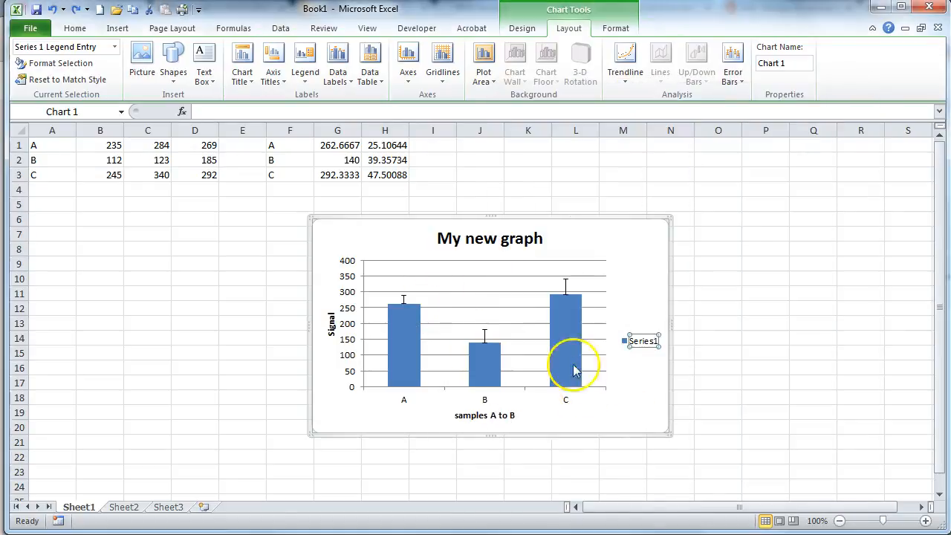
{"action": "right_click", "coordinate": [646, 344]}
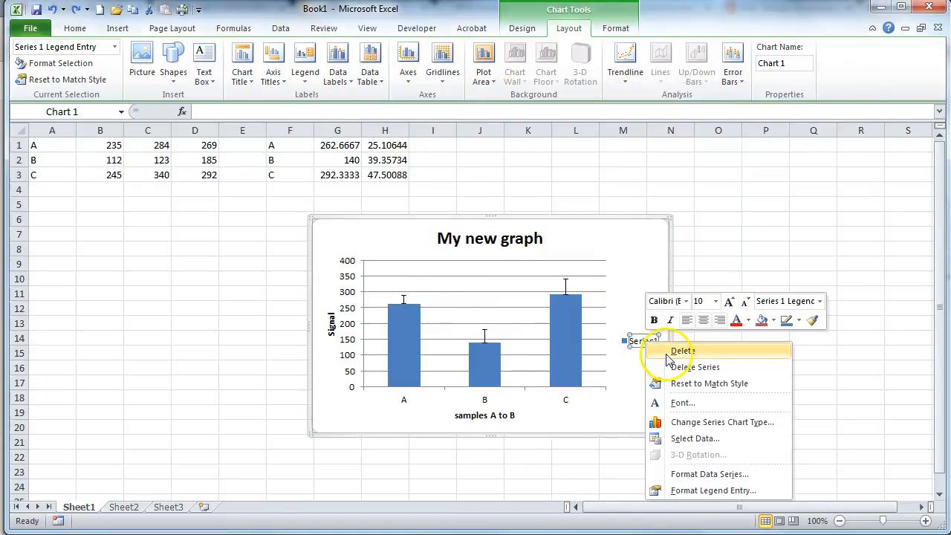
{"action": "left_click", "coordinate": [714, 439]}
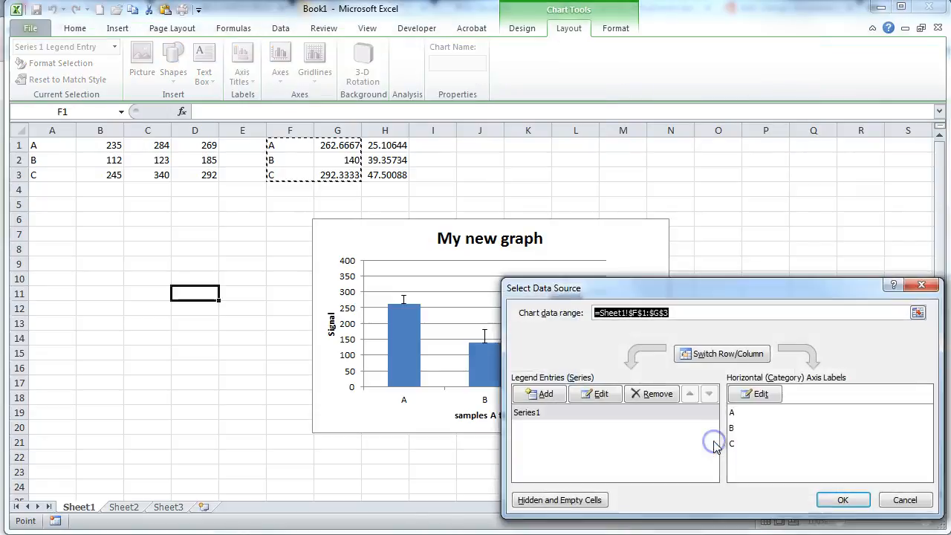
{"action": "left_click", "coordinate": [597, 396]}
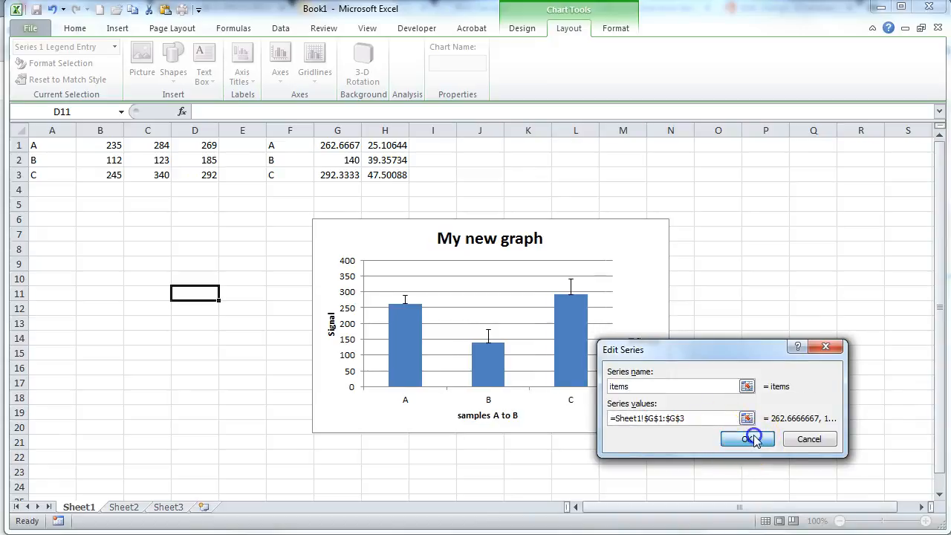
{"action": "left_click", "coordinate": [746, 439]}
{"action": "left_click", "coordinate": [847, 498]}
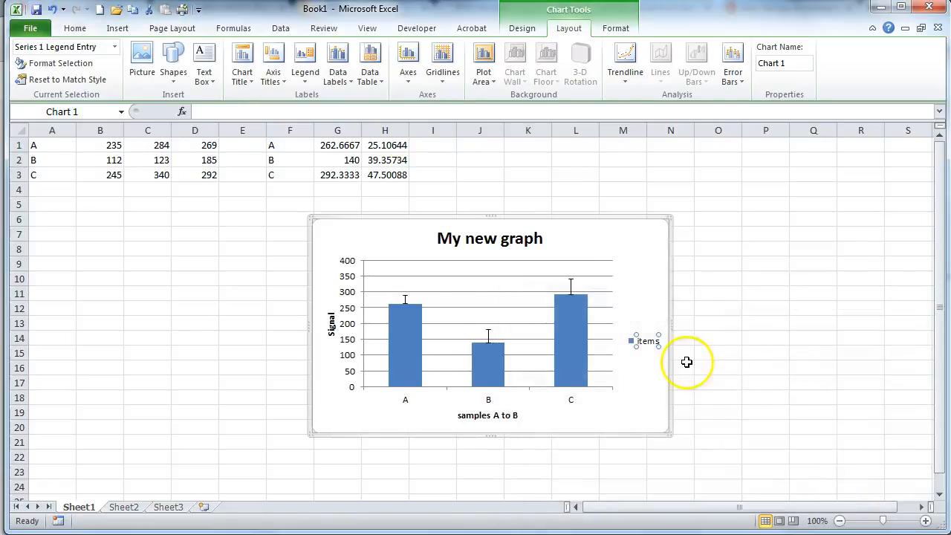
{"action": "left_click", "coordinate": [734, 330]}
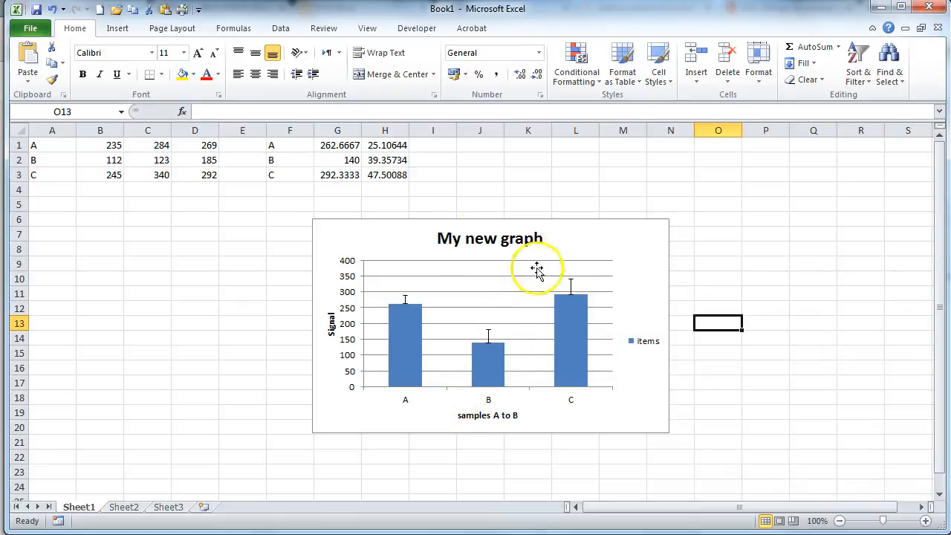
Step: Format the chart's "items" data series with a solid black fill
{"action": "left_click", "coordinate": [569, 342]}
{"action": "right_click", "coordinate": [569, 337]}
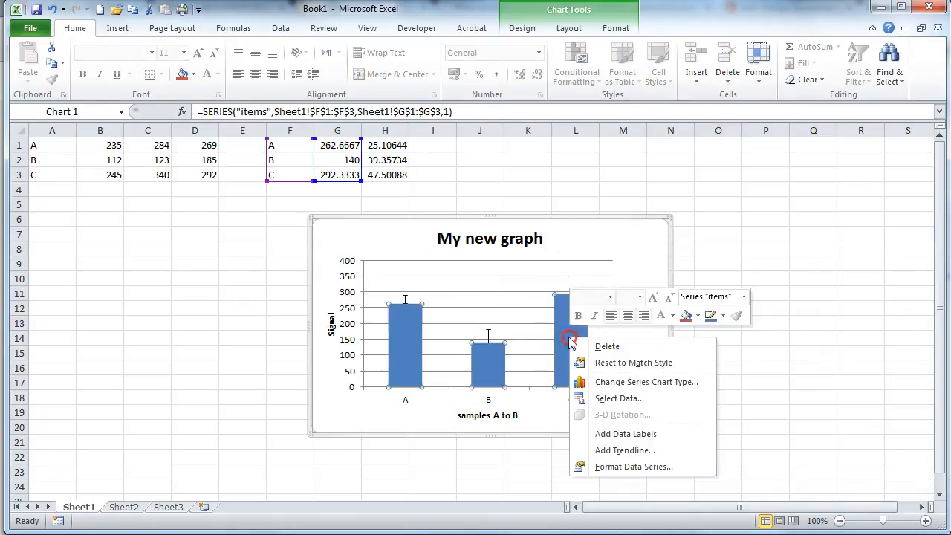
{"action": "left_click", "coordinate": [625, 469]}
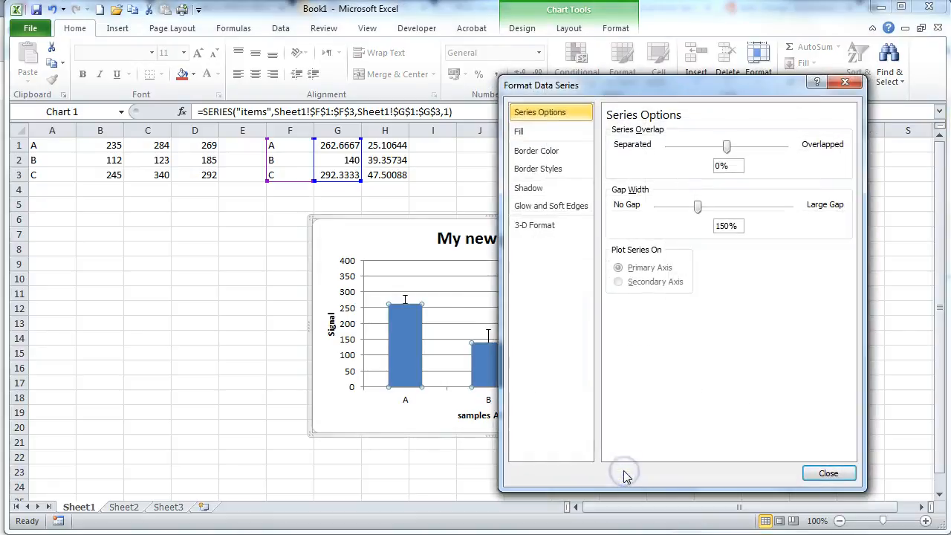
{"action": "left_click", "coordinate": [538, 133]}
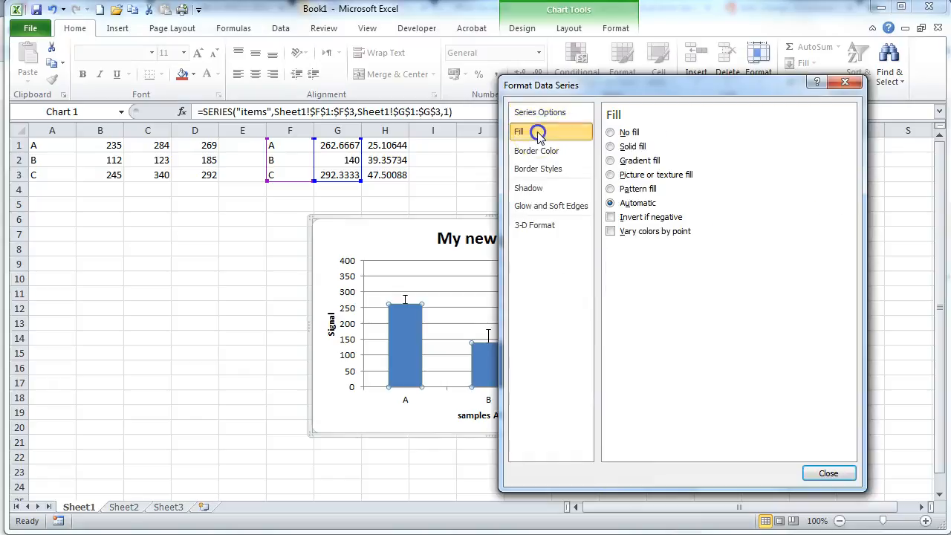
{"action": "left_click", "coordinate": [611, 147]}
{"action": "left_click", "coordinate": [679, 264]}
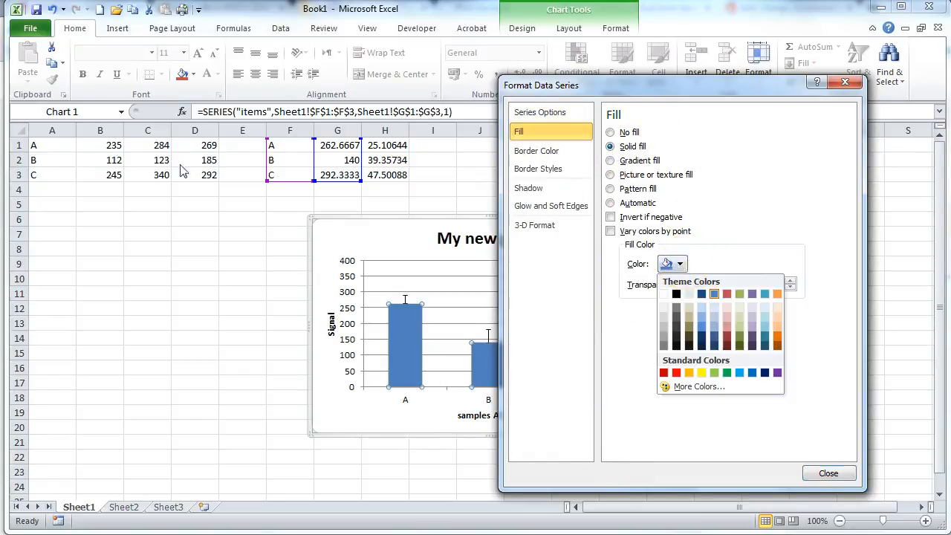
{"action": "left_click", "coordinate": [676, 295]}
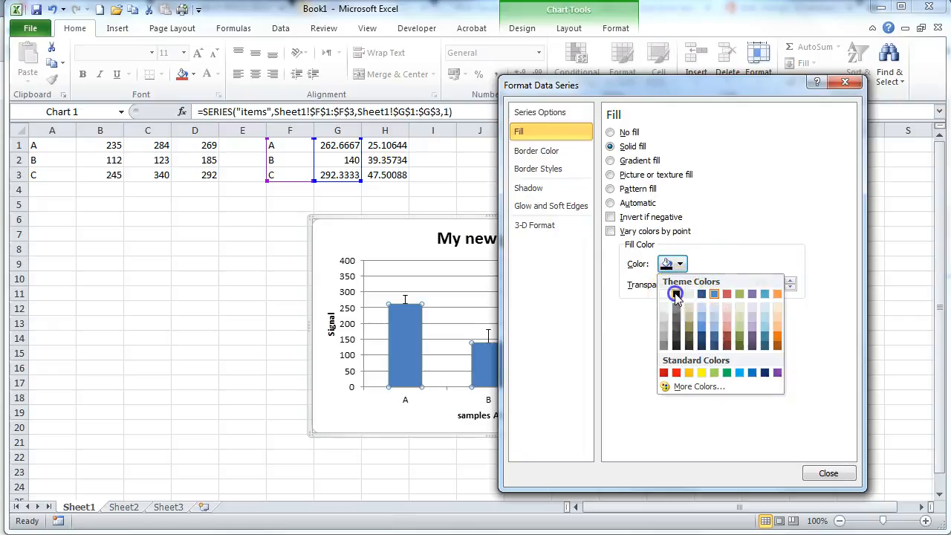
{"action": "left_click", "coordinate": [829, 474]}
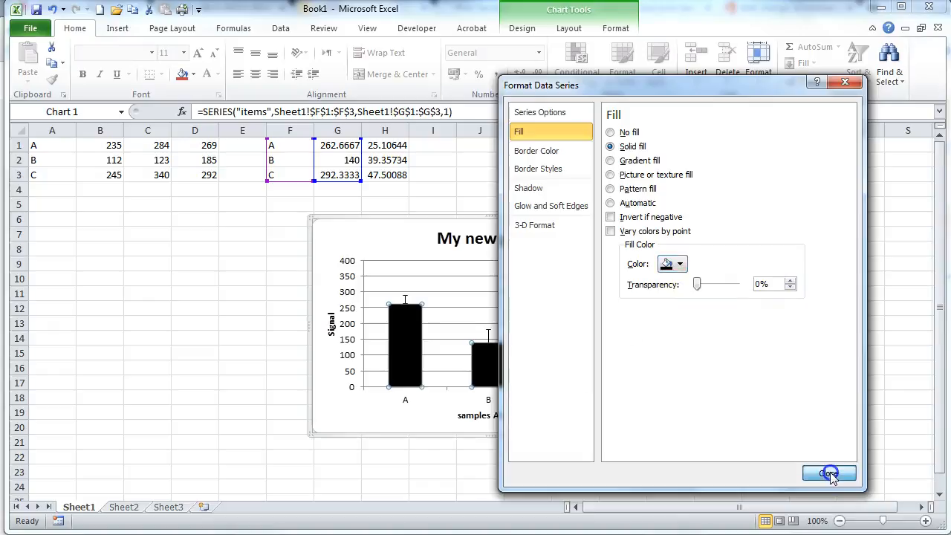
{"action": "left_click", "coordinate": [832, 350]}
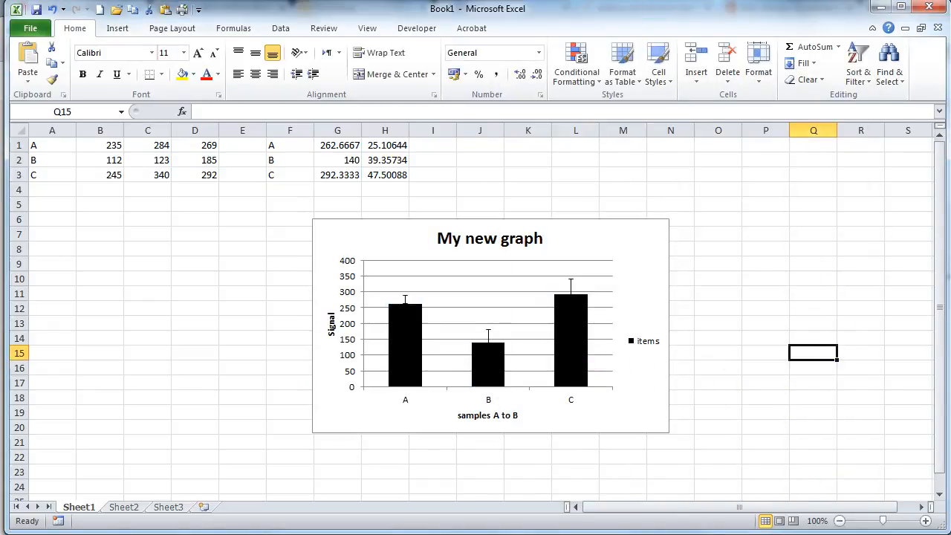
Step: Set the solid fill colour of the chart's "items" data series to the standard red
{"action": "left_click", "coordinate": [566, 333]}
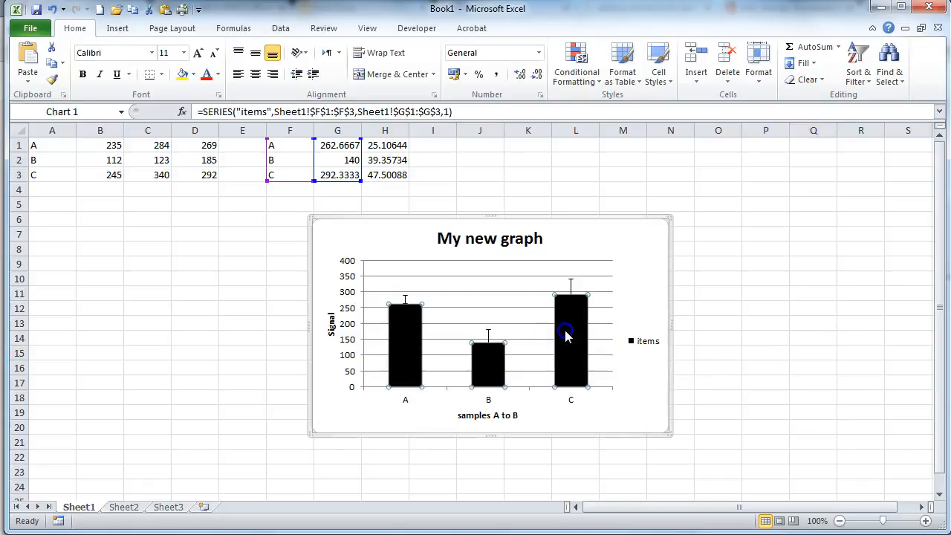
{"action": "right_click", "coordinate": [565, 333]}
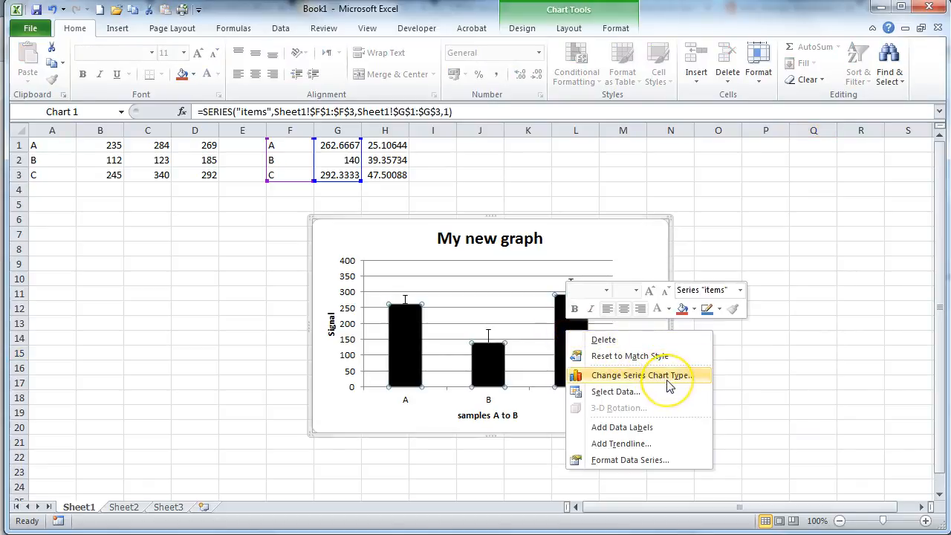
{"action": "left_click", "coordinate": [675, 461]}
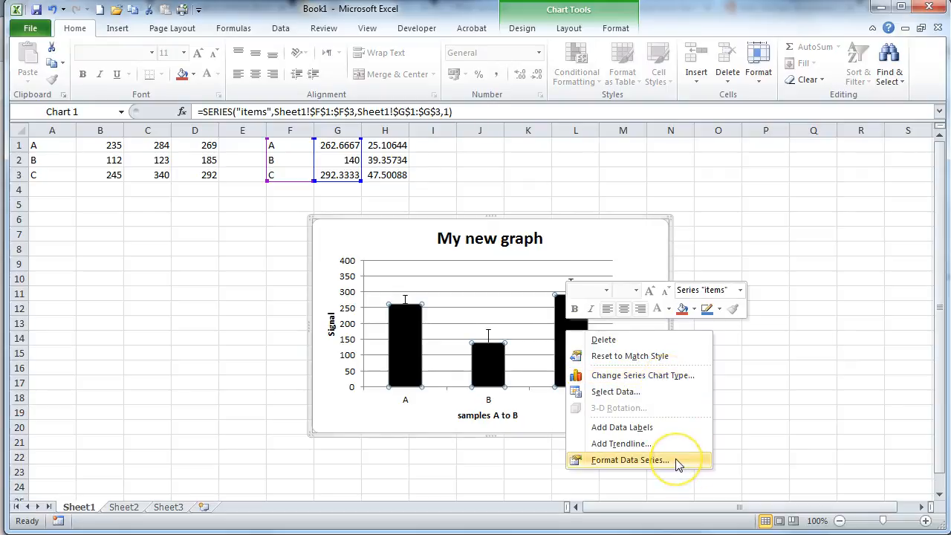
{"action": "left_click", "coordinate": [675, 461]}
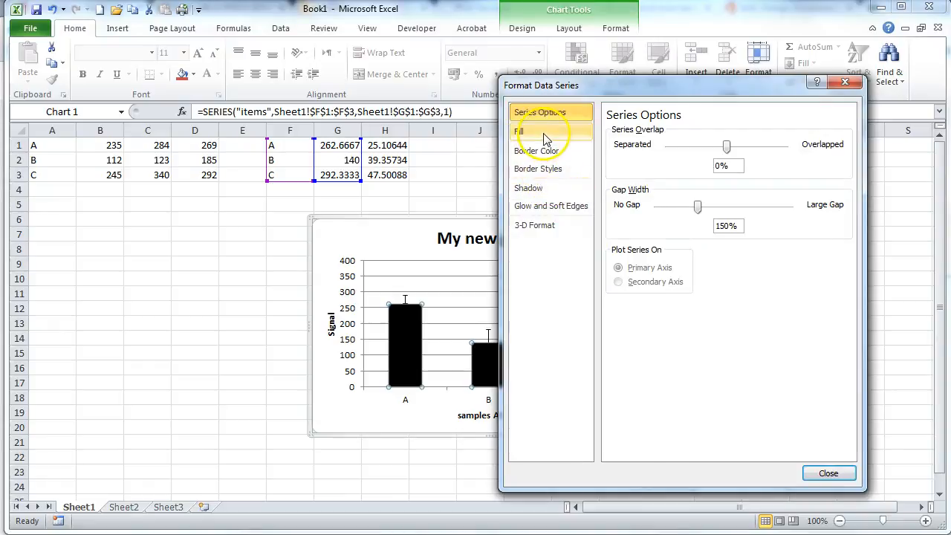
{"action": "left_click", "coordinate": [545, 134]}
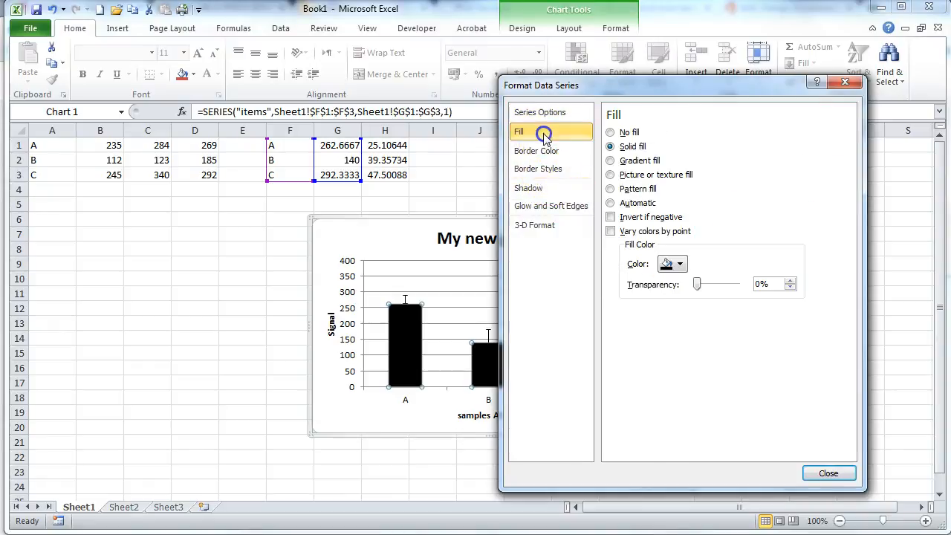
{"action": "left_click", "coordinate": [680, 266]}
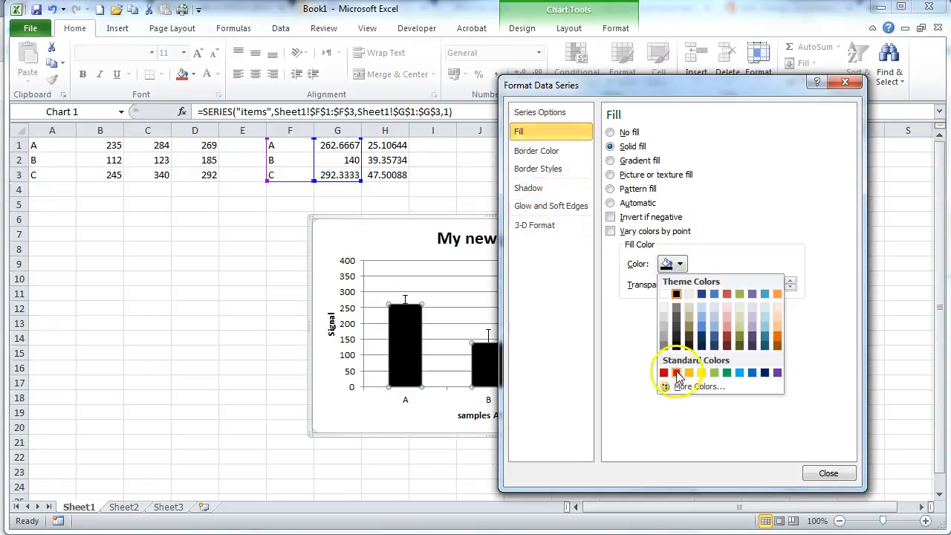
{"action": "left_click", "coordinate": [674, 370]}
{"action": "left_click", "coordinate": [828, 472]}
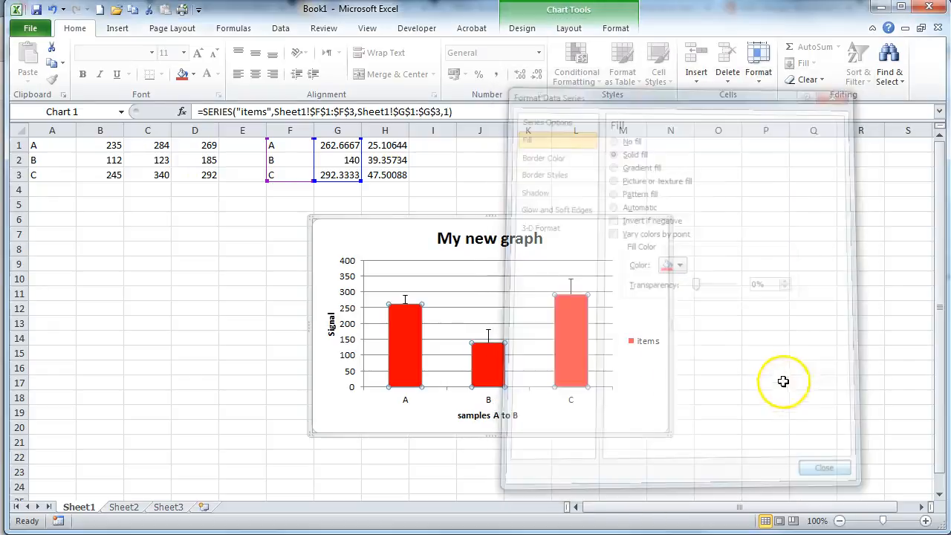
{"action": "left_click", "coordinate": [792, 367]}
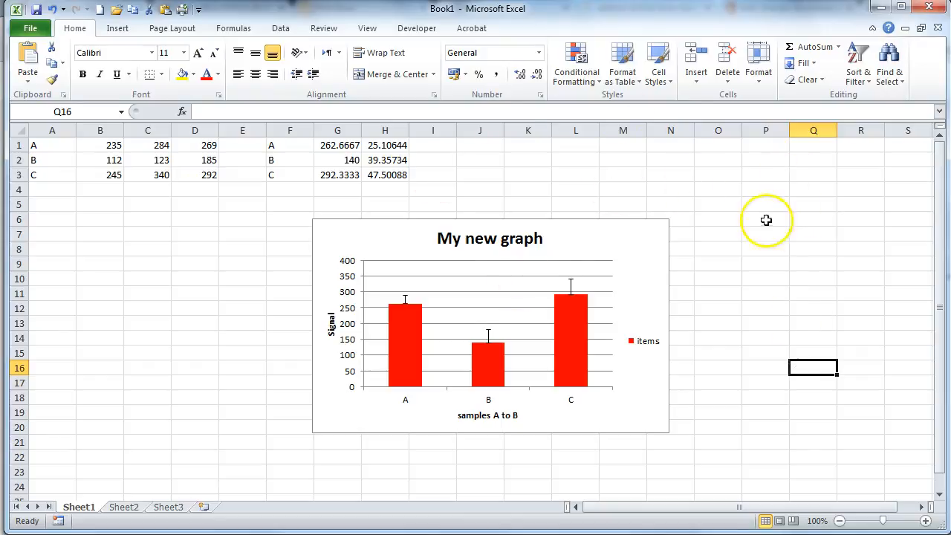
Step: Copy the whole "My new graph" chart and switch to the "Excel Basics Part 3" slide in PowerPoint
{"action": "left_click", "coordinate": [338, 231]}
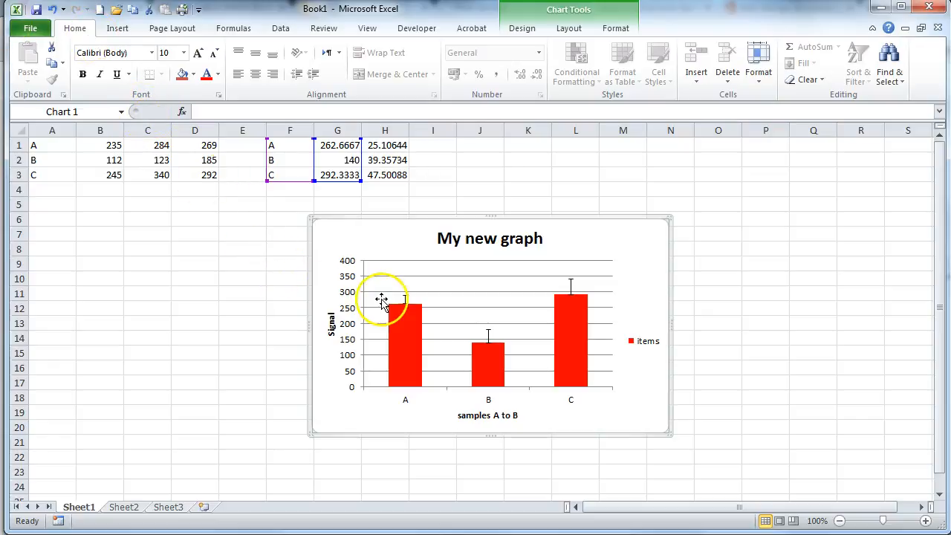
{"action": "right_click", "coordinate": [361, 218]}
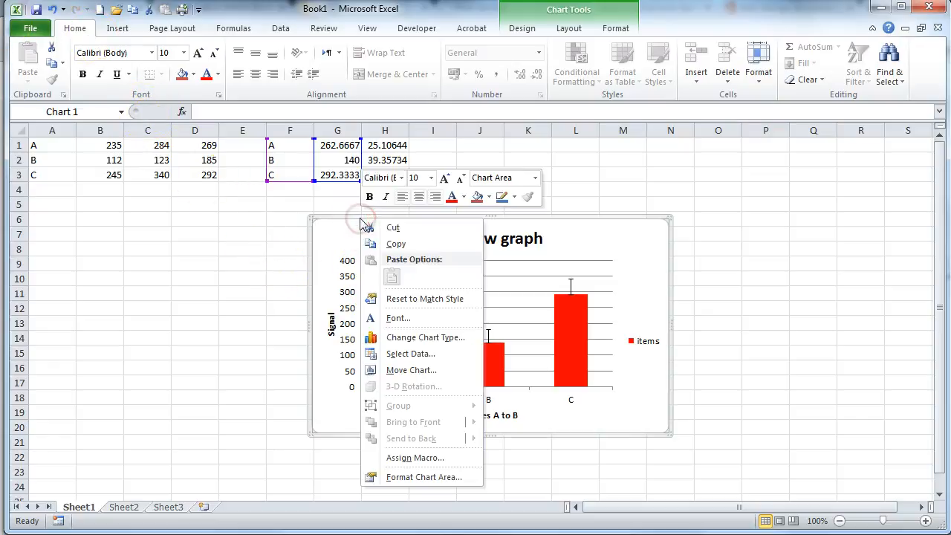
{"action": "left_click", "coordinate": [395, 245]}
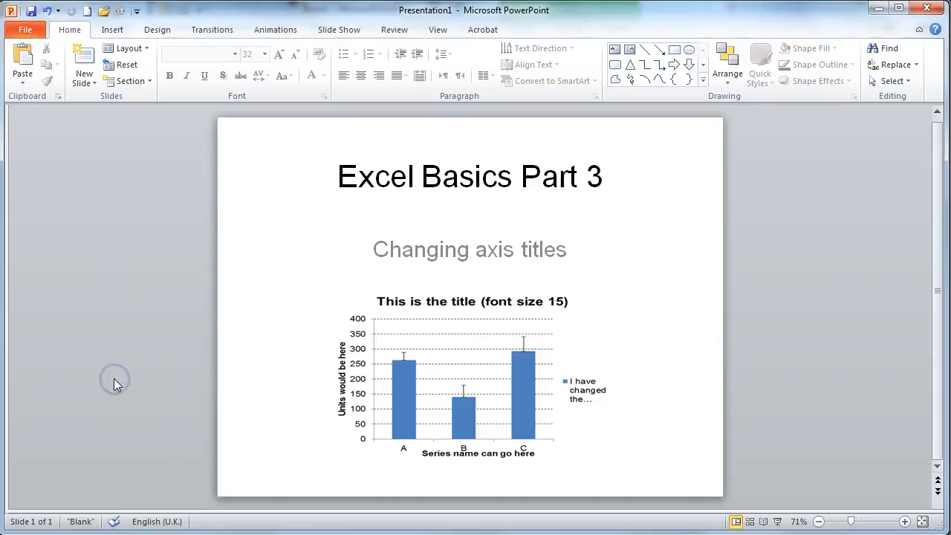
{"action": "double_click", "coordinate": [735, 284]}
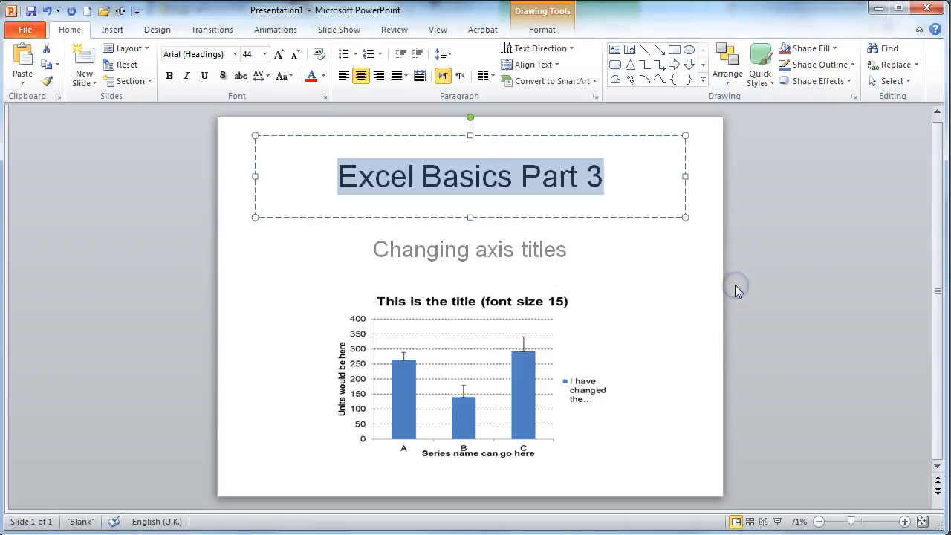